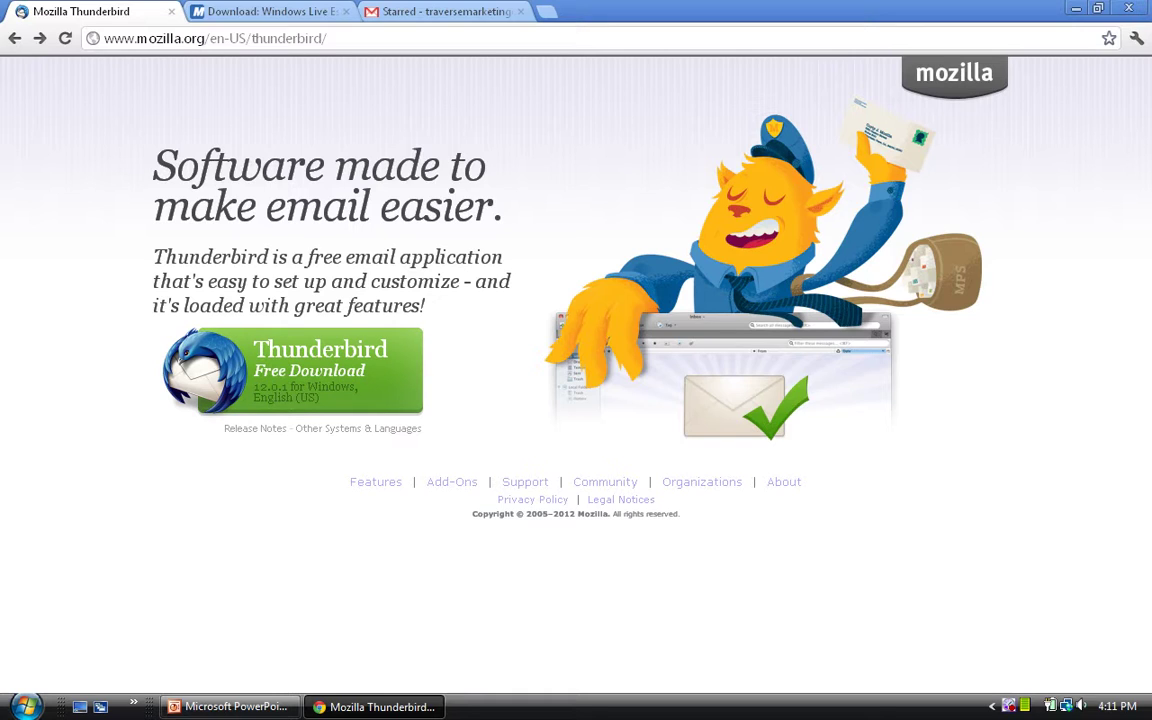
- Start the Thunderbird Setup installer download, then go back to the Thunderbird home page
{"action": "left_click", "coordinate": [293, 370]}
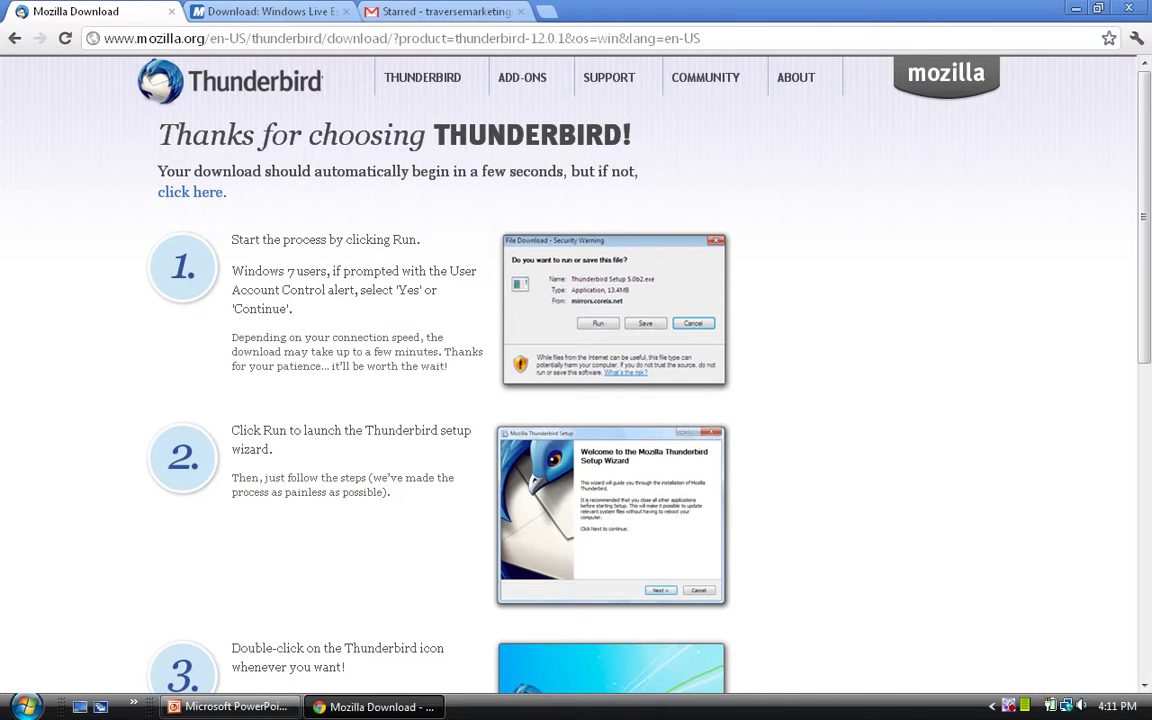
{"action": "scroll", "coordinate": [576, 350], "scroll_direction": "down", "scroll_amount": 3}
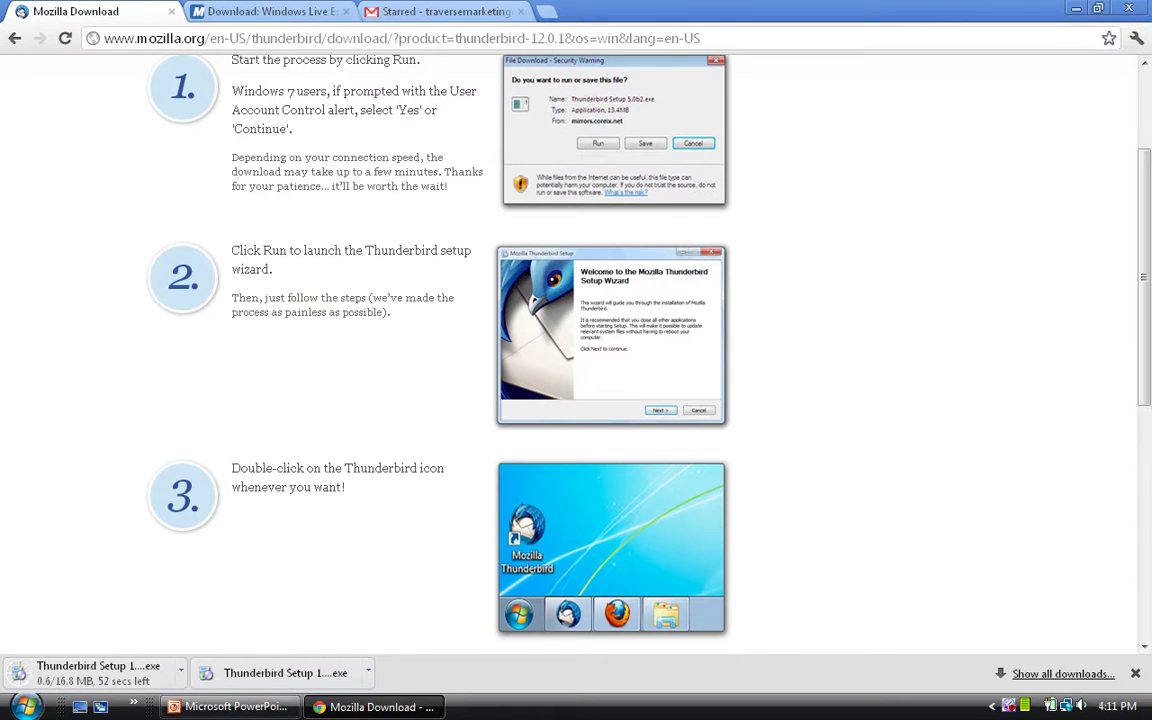
{"action": "scroll", "coordinate": [576, 350], "scroll_direction": "down", "scroll_amount": 2}
{"action": "scroll", "coordinate": [576, 350], "scroll_direction": "up", "scroll_amount": 5}
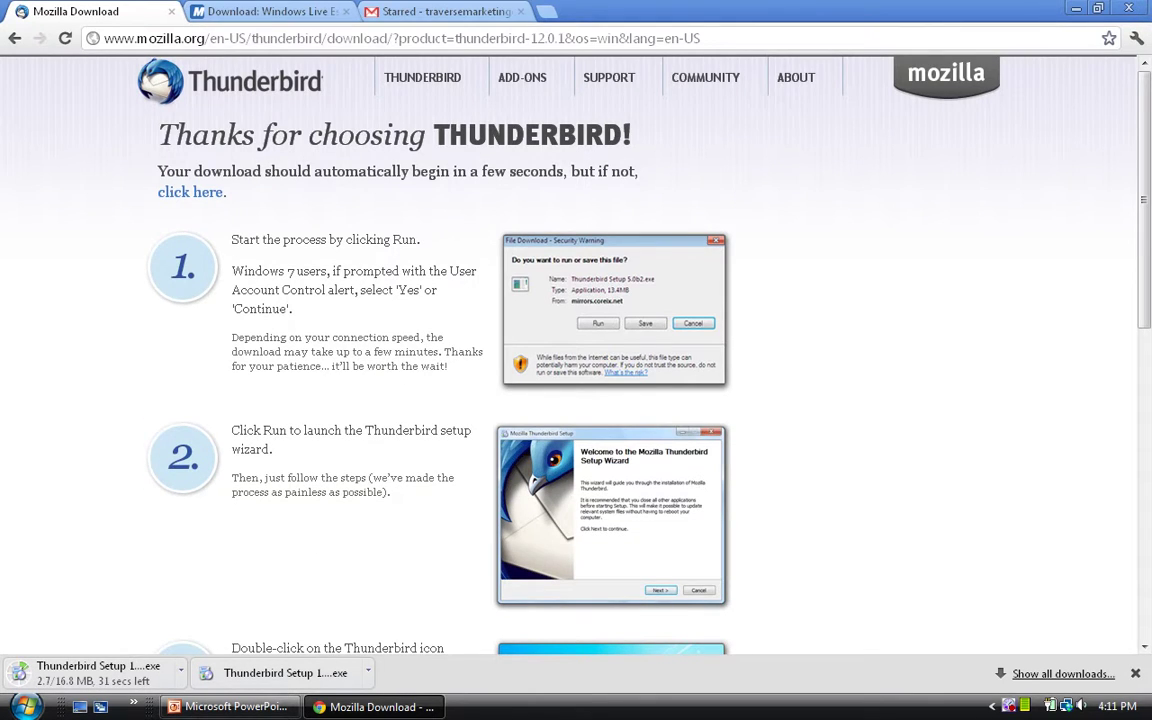
{"action": "scroll", "coordinate": [576, 350], "scroll_direction": "down", "scroll_amount": 4}
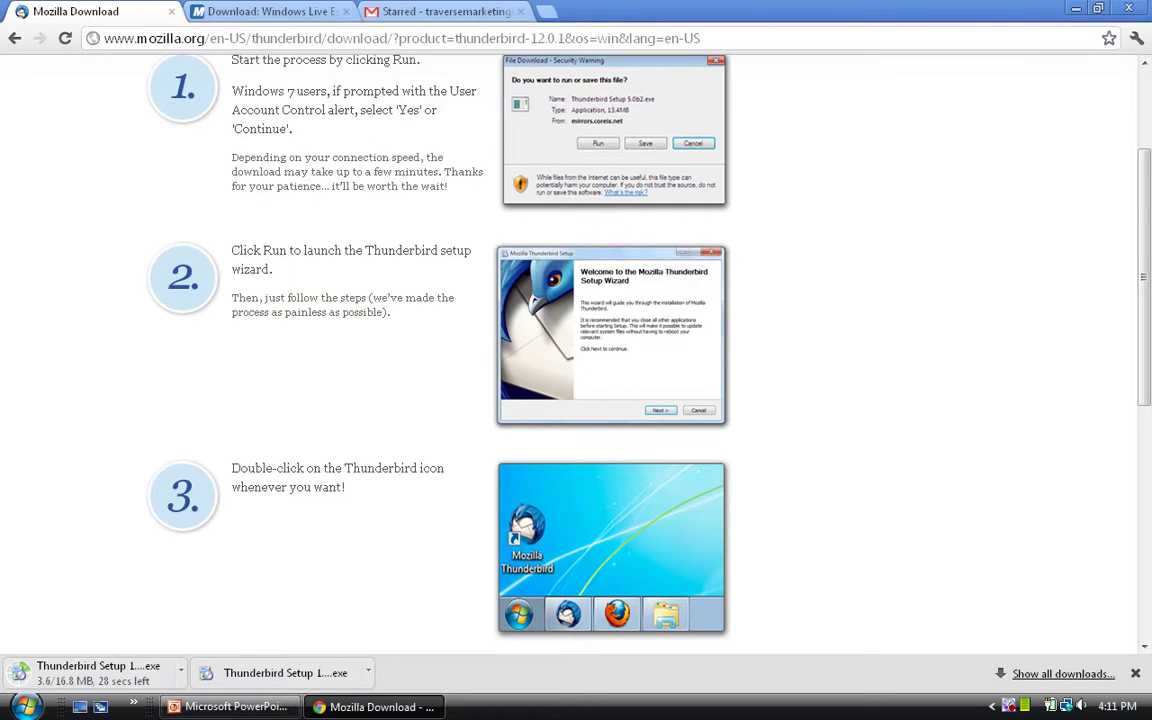
{"action": "scroll", "coordinate": [576, 350], "scroll_direction": "down", "scroll_amount": 2}
{"action": "scroll", "coordinate": [576, 350], "scroll_direction": "up", "scroll_amount": 6}
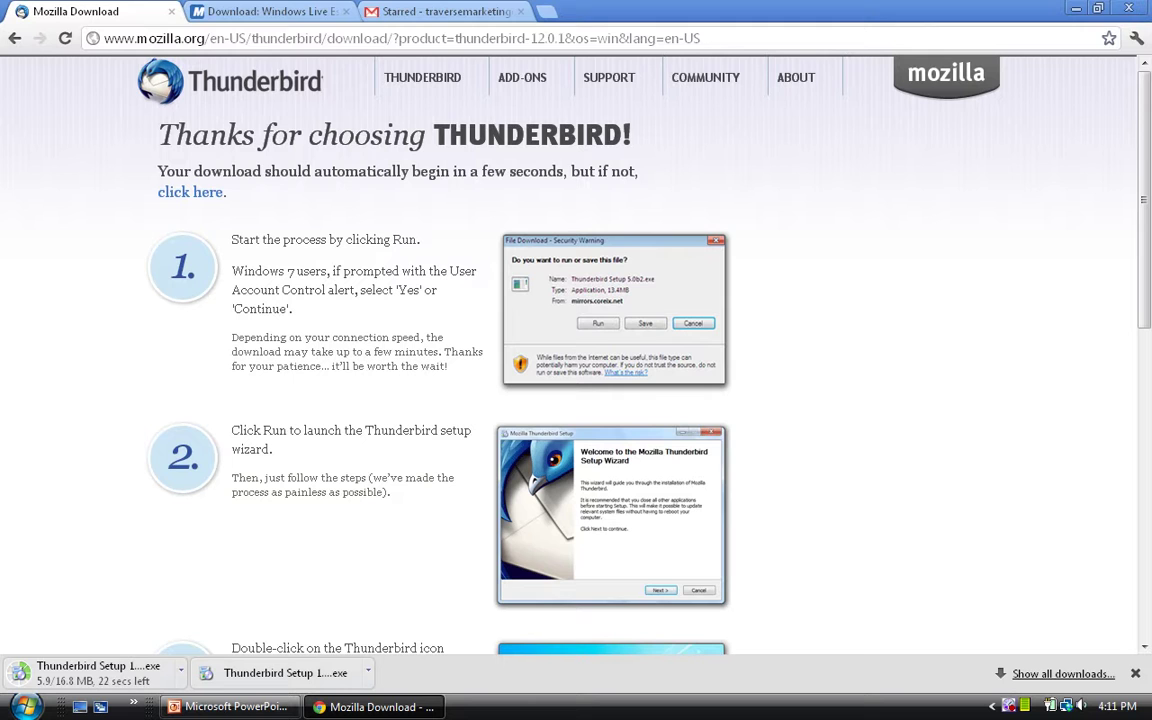
{"action": "key", "text": "alt+Left"}
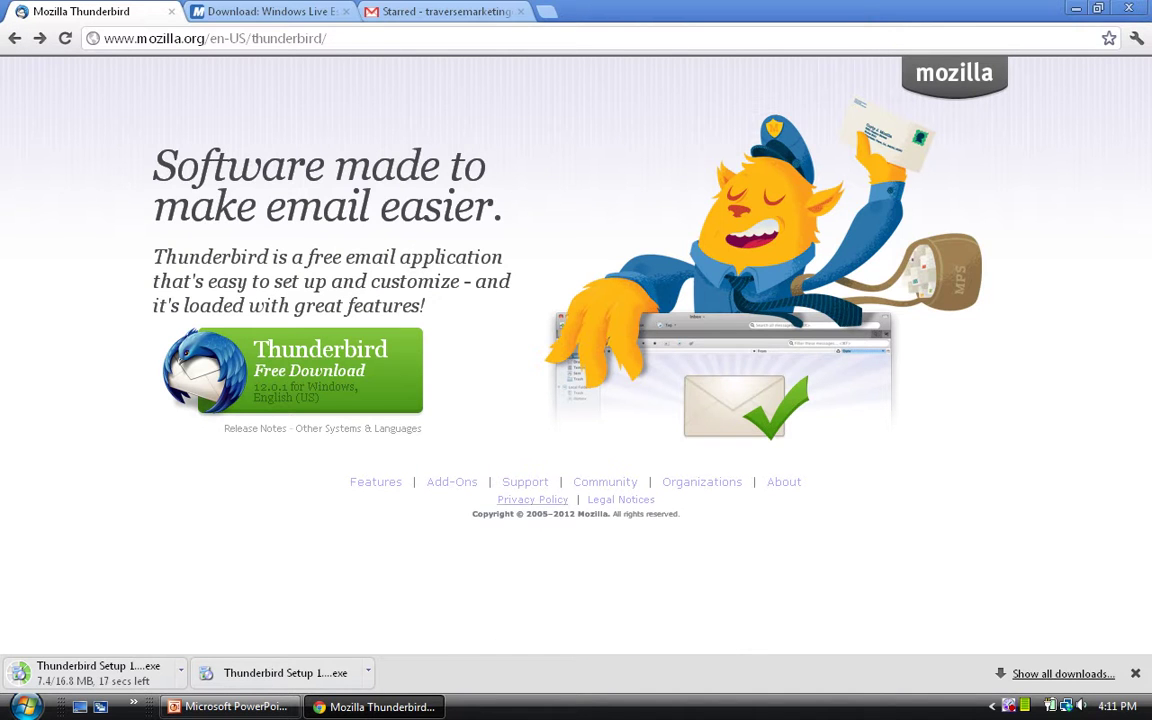
- Browse the Thunderbird Features page, then switch to the Windows Live Essentials tab
{"action": "left_click", "coordinate": [375, 481]}
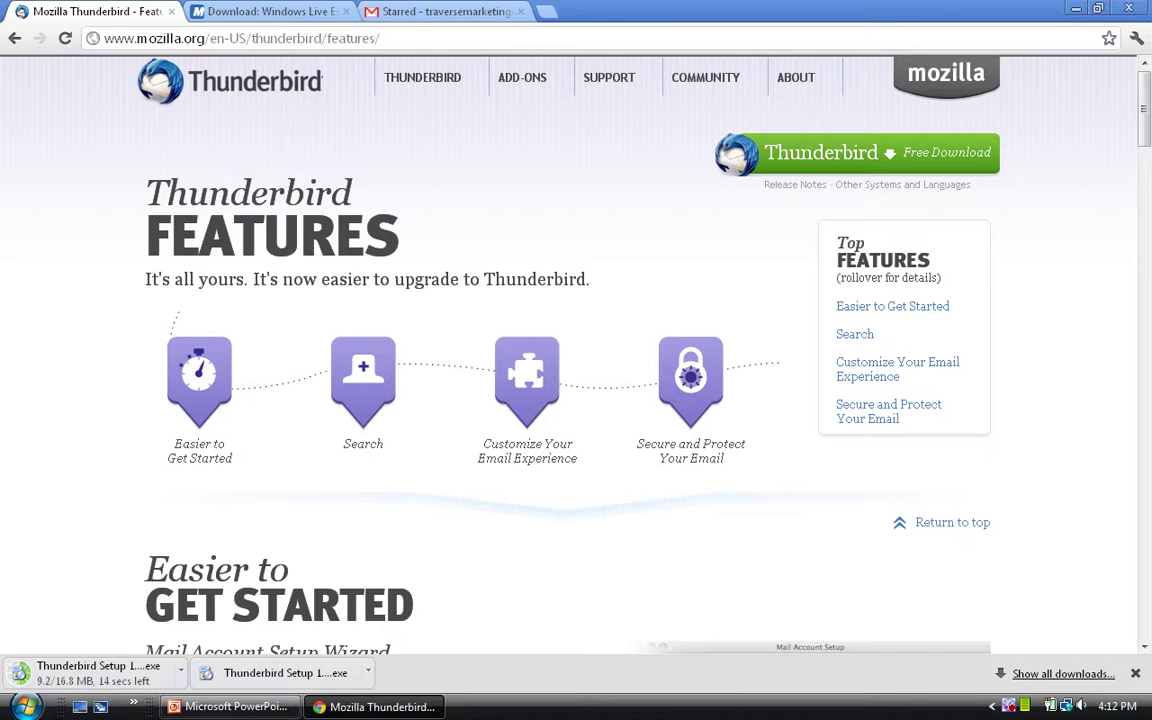
{"action": "scroll", "coordinate": [690, 300], "scroll_direction": "down", "scroll_amount": 1}
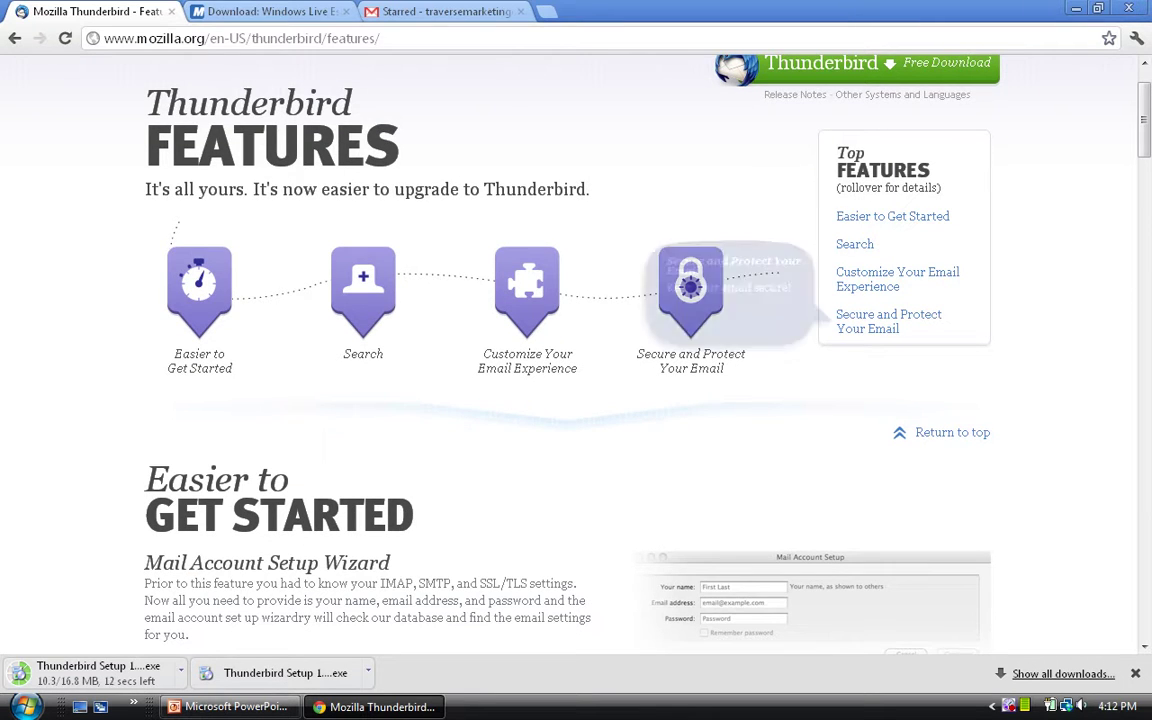
{"action": "scroll", "coordinate": [576, 350], "scroll_direction": "down", "scroll_amount": 5}
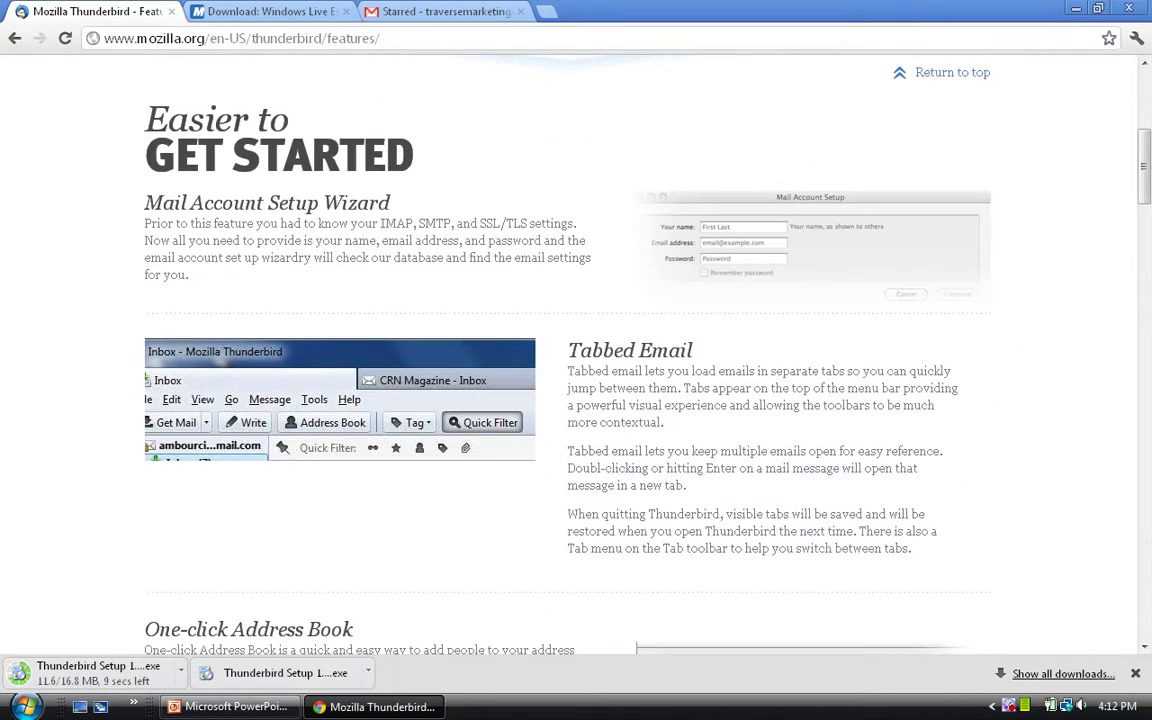
{"action": "scroll", "coordinate": [576, 350], "scroll_direction": "down", "scroll_amount": 2}
{"action": "scroll", "coordinate": [576, 350], "scroll_direction": "down", "scroll_amount": 8}
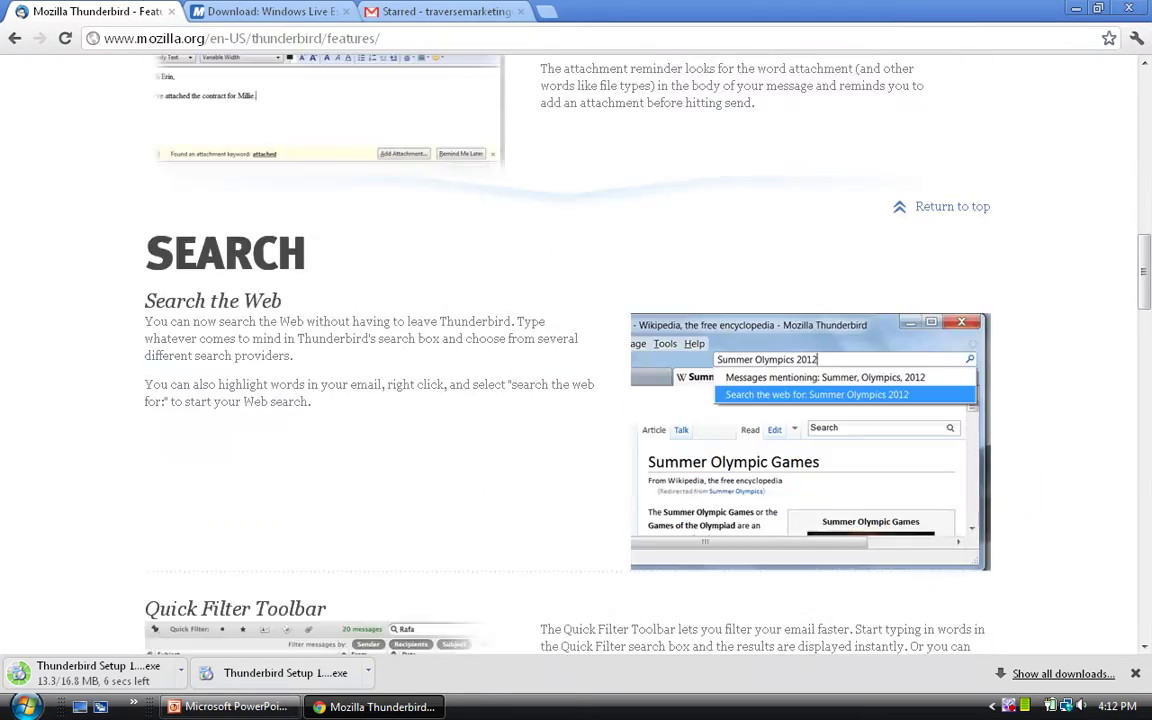
{"action": "scroll", "coordinate": [576, 350], "scroll_direction": "down", "scroll_amount": 1}
{"action": "scroll", "coordinate": [576, 350], "scroll_direction": "up", "scroll_amount": 16}
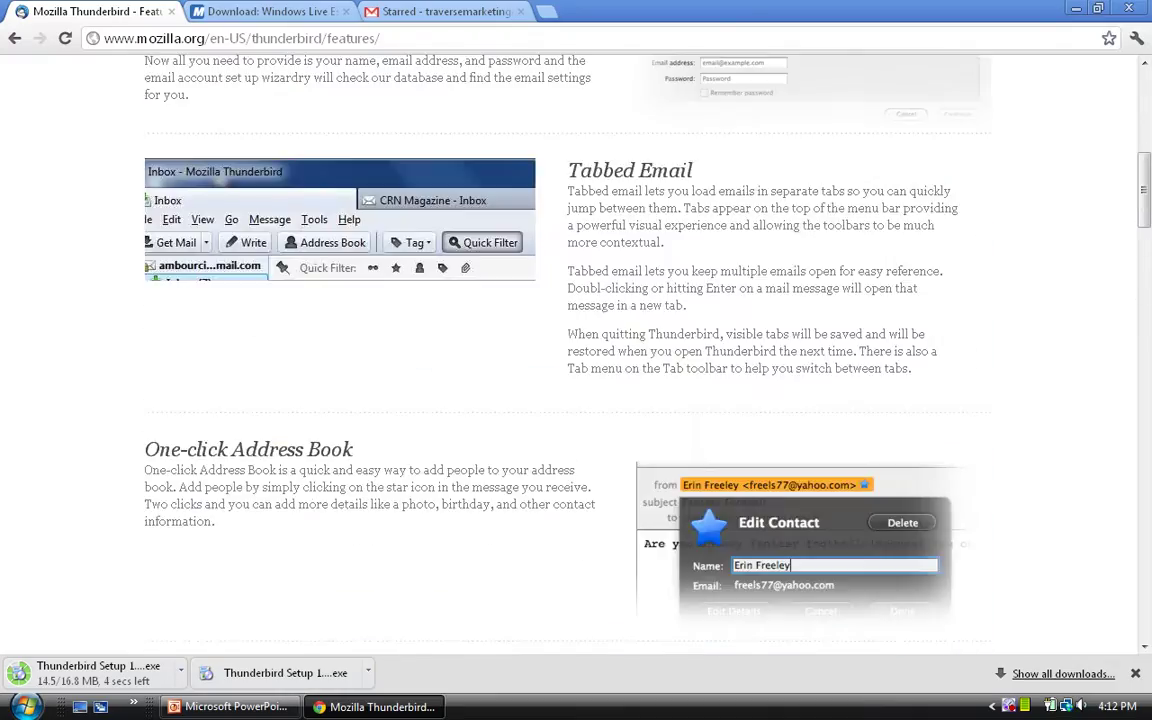
{"action": "scroll", "coordinate": [576, 350], "scroll_direction": "up", "scroll_amount": 1}
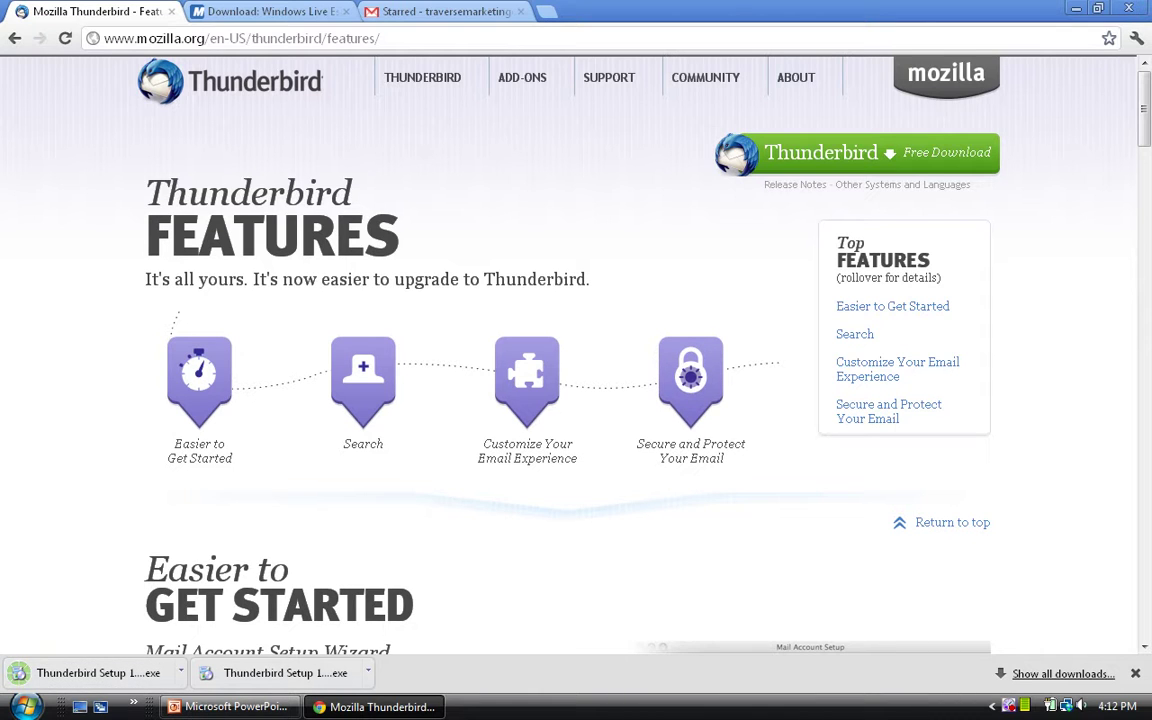
{"action": "key", "text": "ctrl+Tab"}
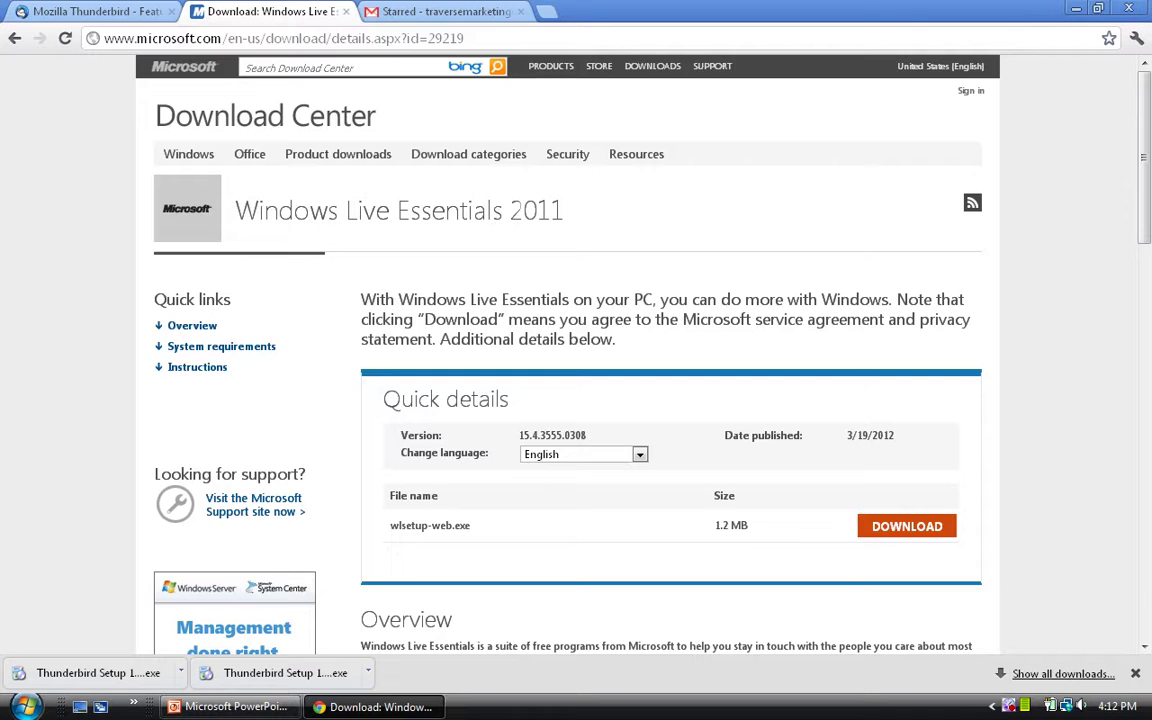
- Review the Windows Live Essentials 2011 details and system requirements, then go to Gmail's Starred tab
{"action": "scroll", "coordinate": [576, 360], "scroll_direction": "down", "scroll_amount": 2}
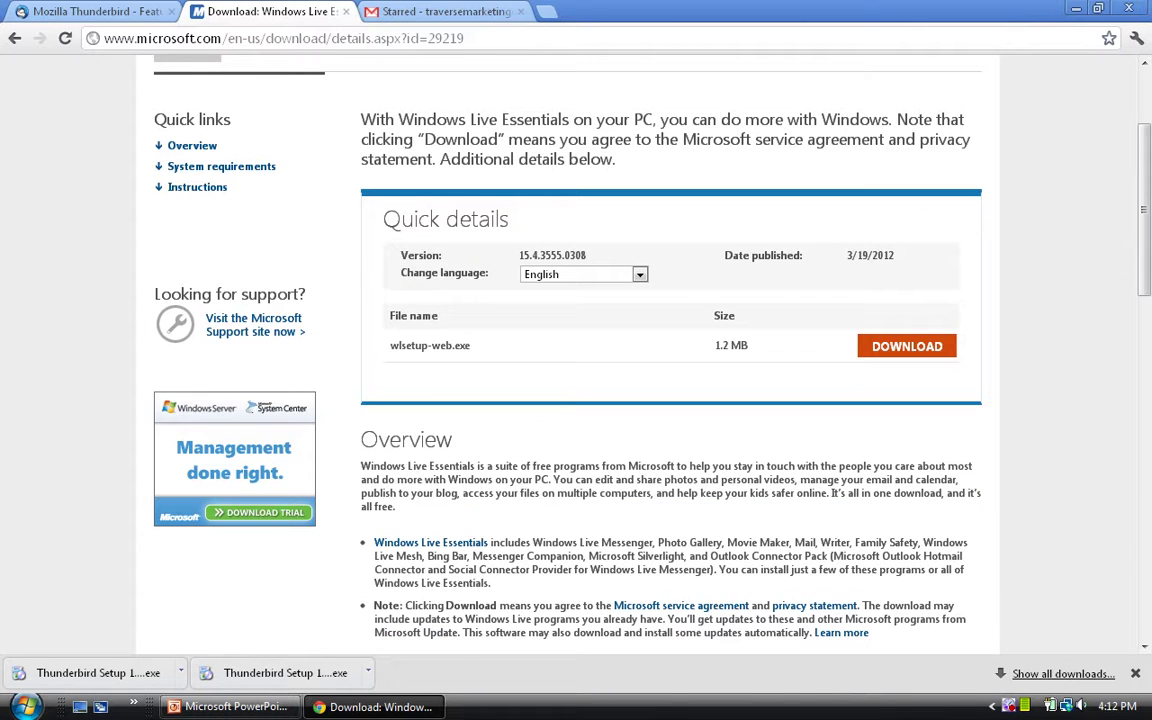
{"action": "scroll", "coordinate": [576, 360], "scroll_direction": "down", "scroll_amount": 2}
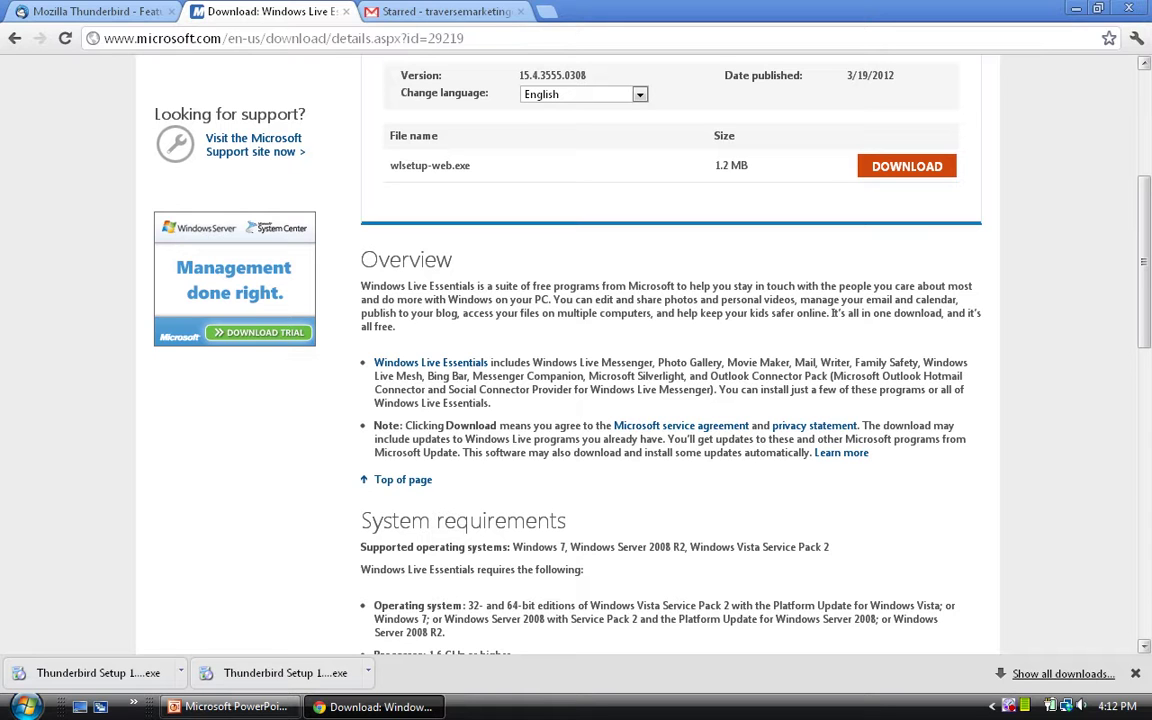
{"action": "scroll", "coordinate": [576, 350], "scroll_direction": "up", "scroll_amount": 5}
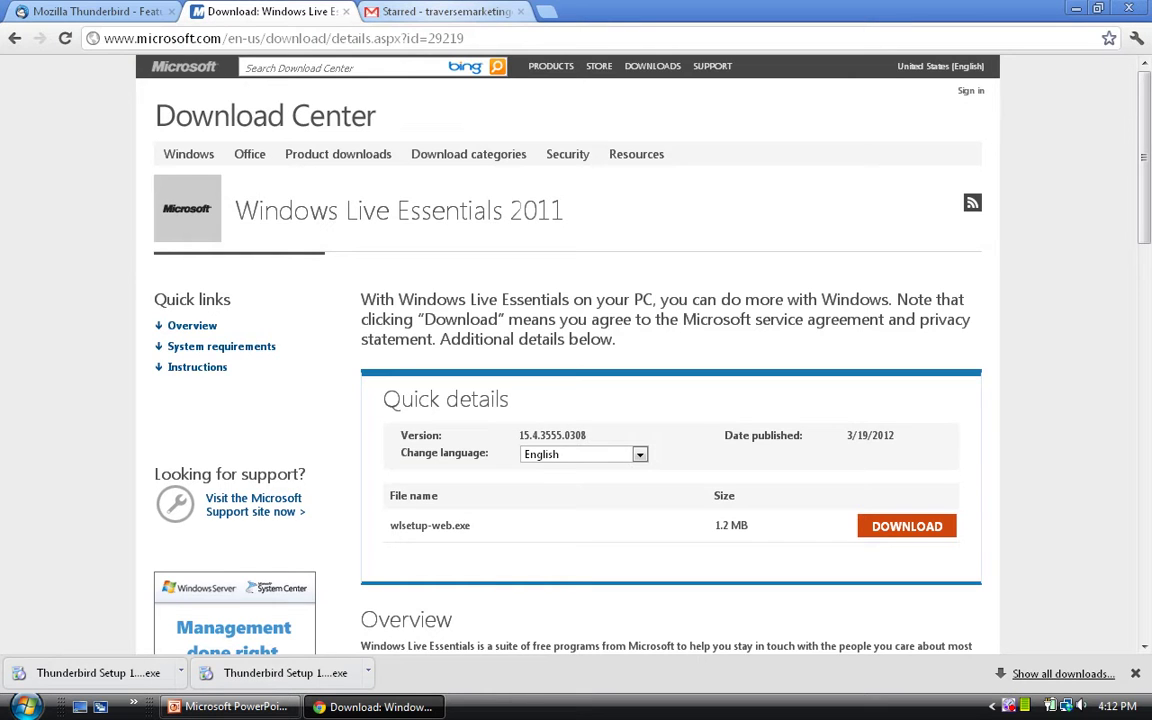
{"action": "left_click", "coordinate": [440, 11]}
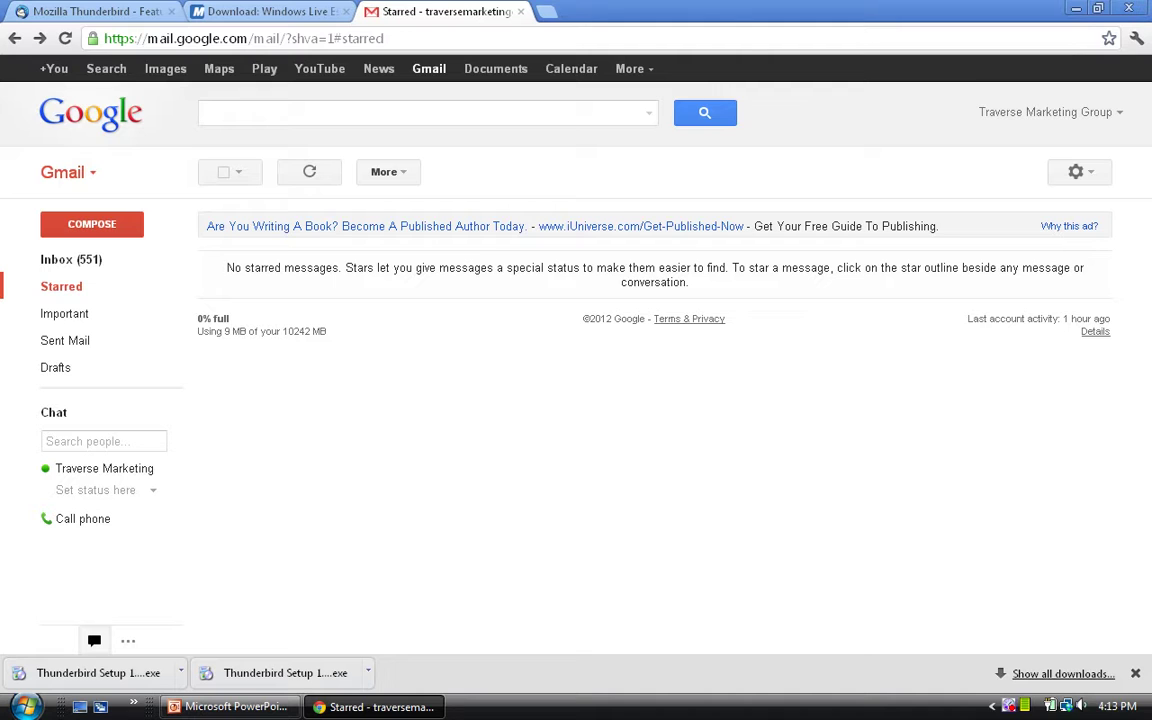
- Open Gmail Settings on the Forwarding and POP/IMAP tab
{"action": "left_click", "coordinate": [1078, 172]}
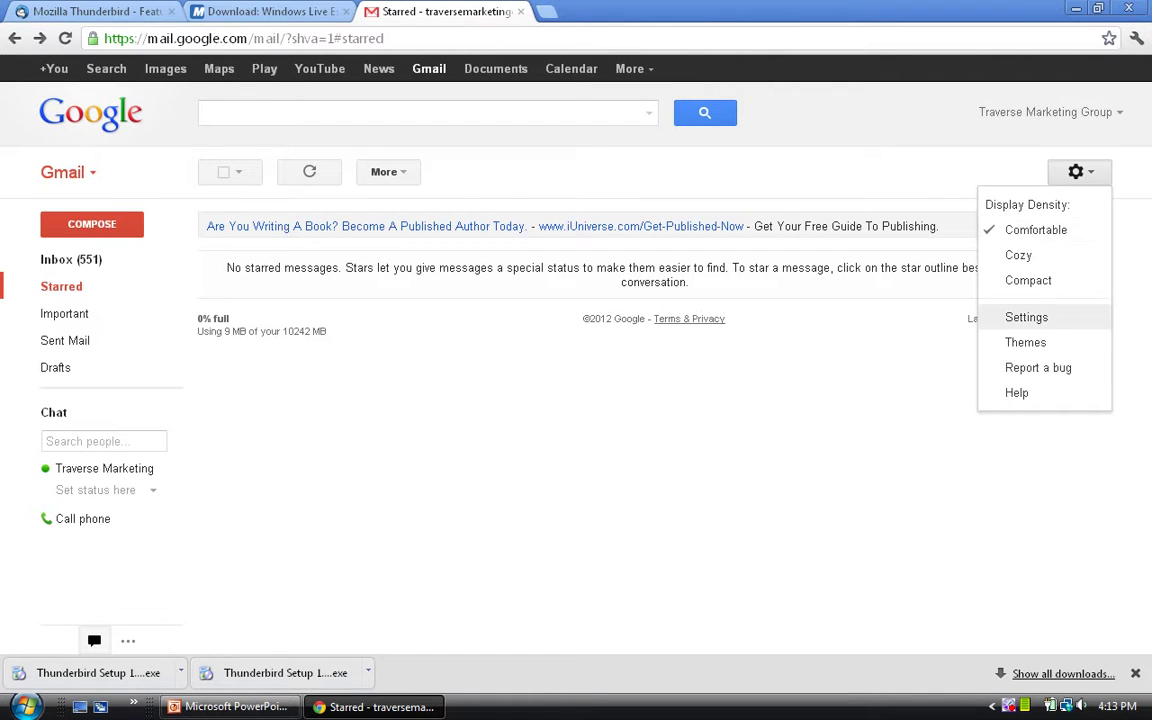
{"action": "left_click", "coordinate": [1026, 317]}
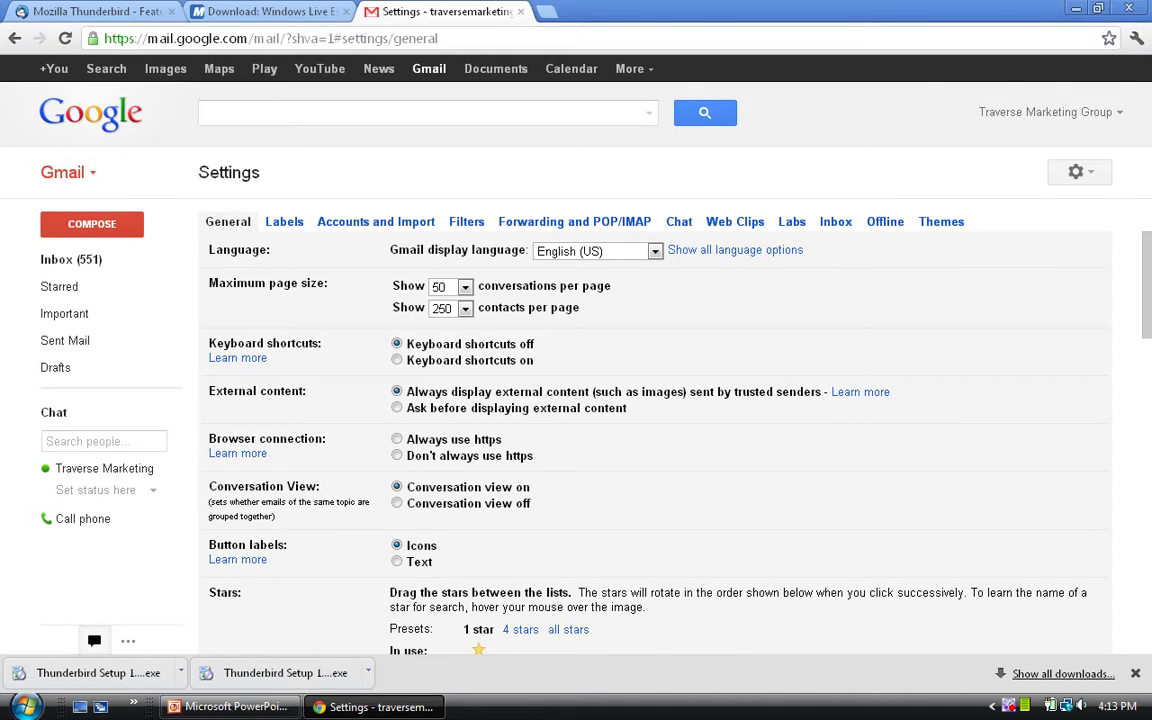
{"action": "left_click", "coordinate": [574, 221]}
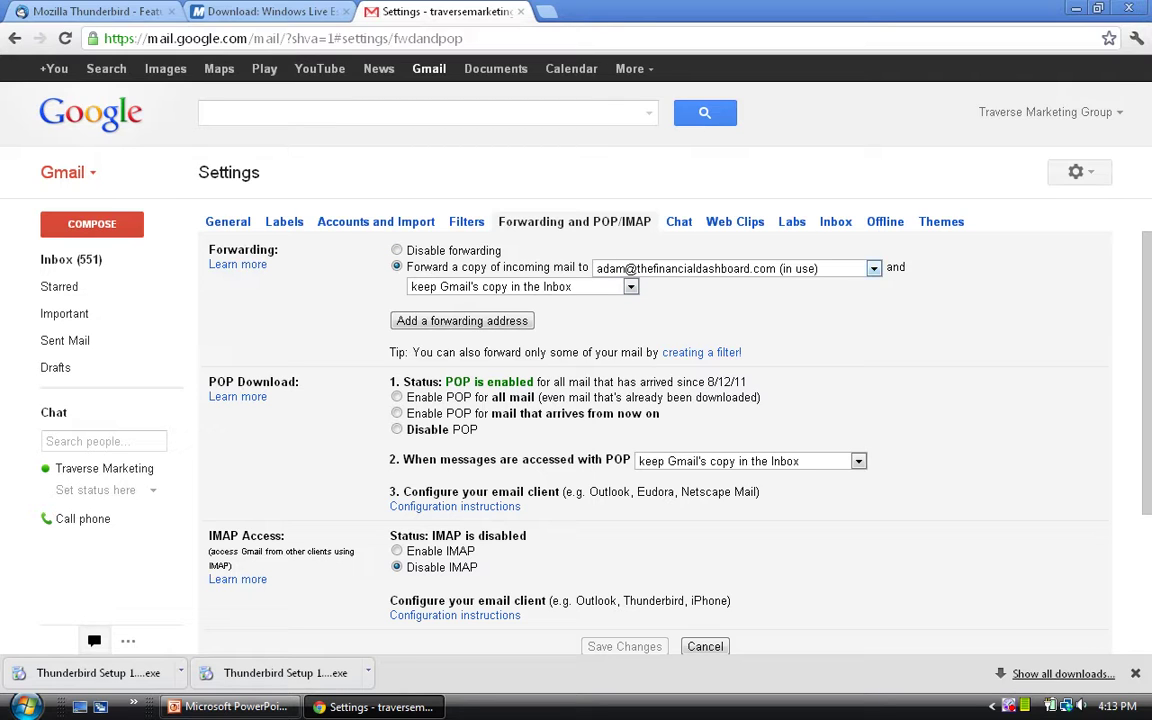
- Review POP enabled since 8/12/11 and IMAP disabled, then open the POP/IMAP help guide
{"action": "scroll", "coordinate": [630, 268], "scroll_direction": "down", "scroll_amount": 2}
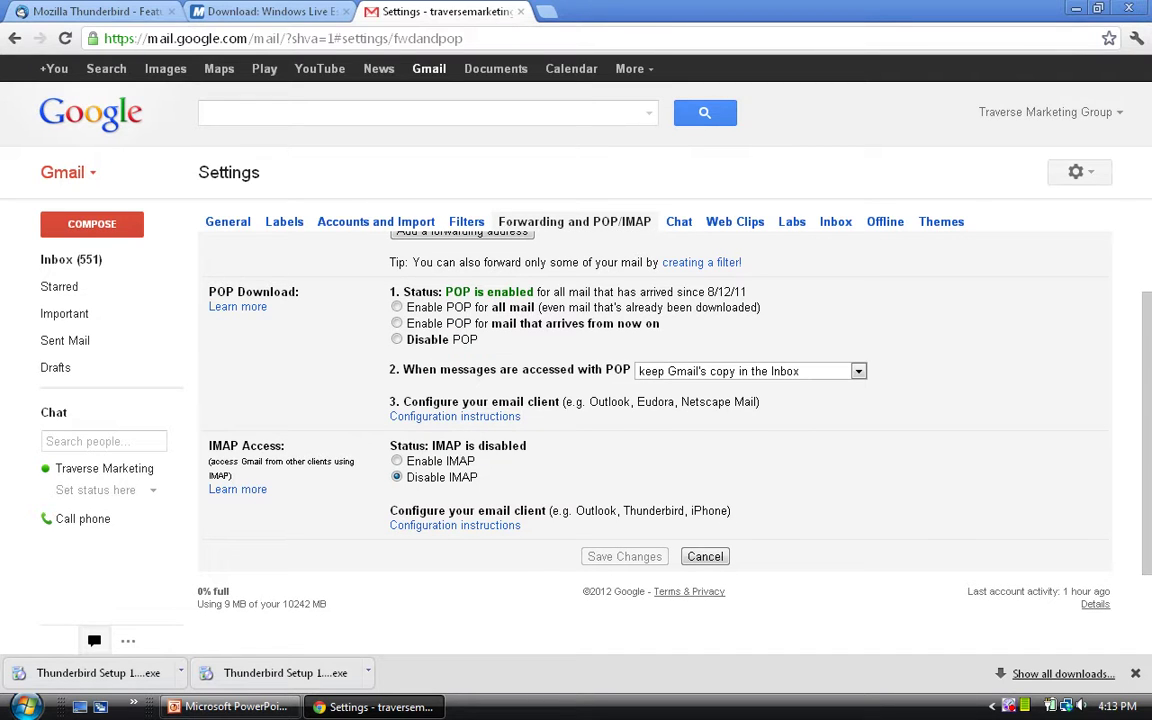
{"action": "scroll", "coordinate": [630, 268], "scroll_direction": "up", "scroll_amount": 2}
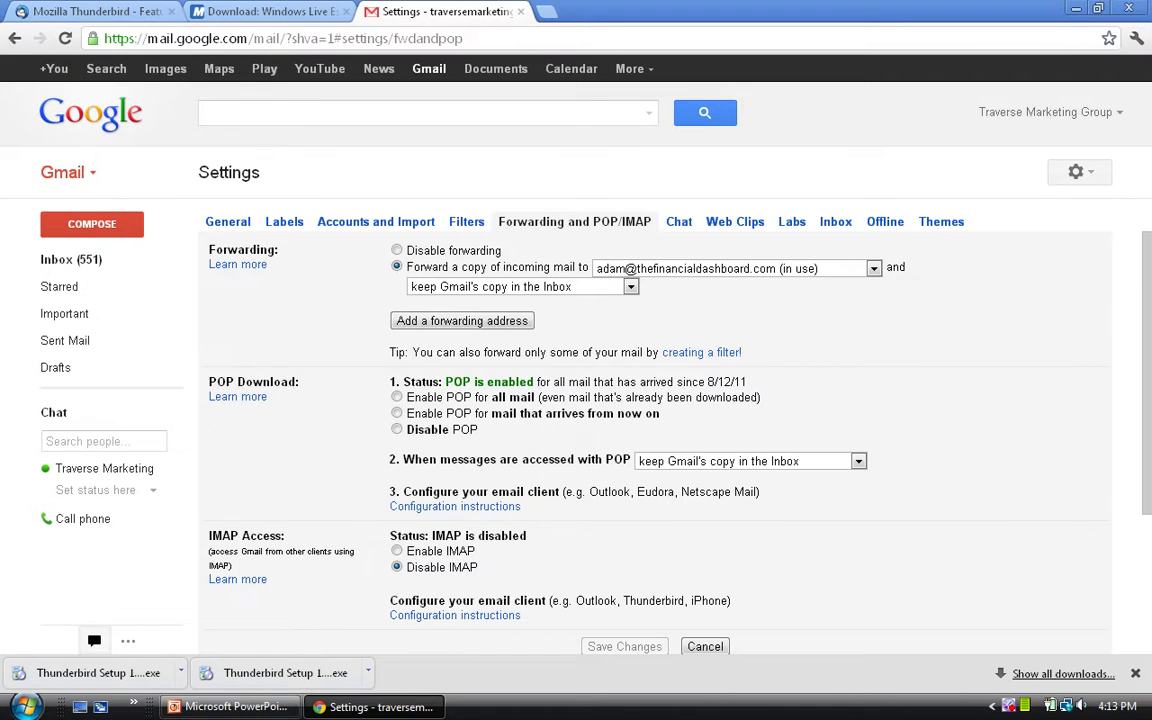
{"action": "scroll", "coordinate": [655, 430], "scroll_direction": "down", "scroll_amount": 2}
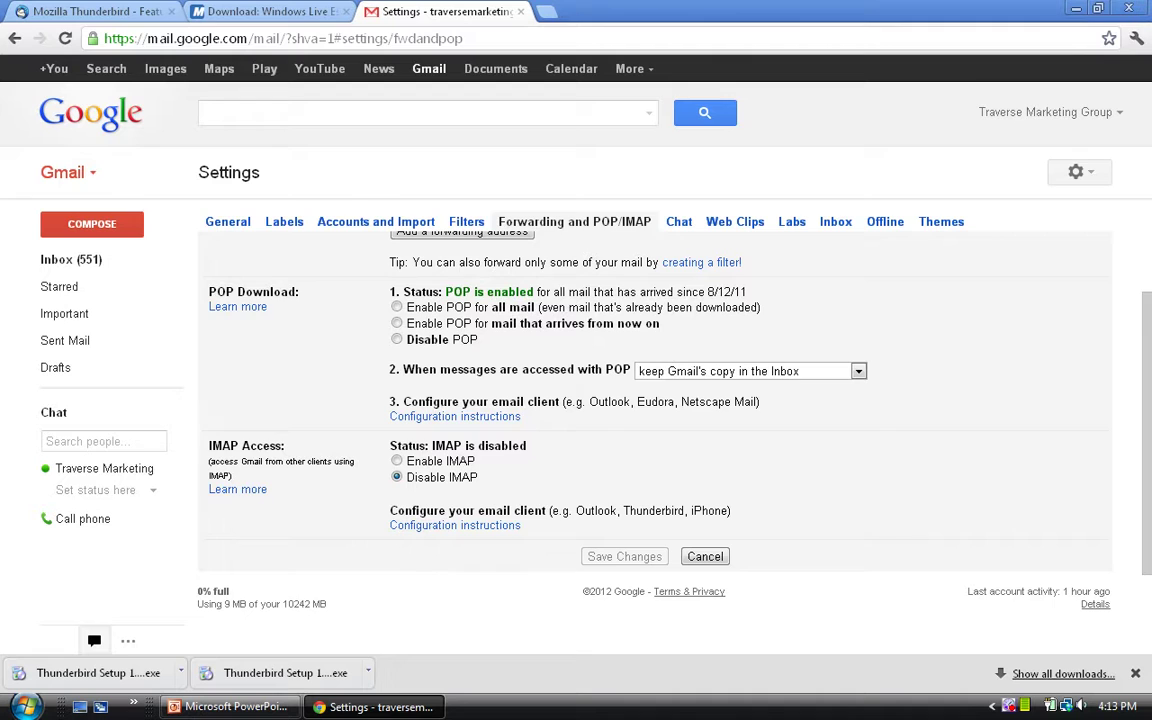
{"action": "scroll", "coordinate": [655, 430], "scroll_direction": "down", "scroll_amount": 2}
{"action": "scroll", "coordinate": [655, 430], "scroll_direction": "up", "scroll_amount": 2}
{"action": "scroll", "coordinate": [655, 430], "scroll_direction": "up", "scroll_amount": 2}
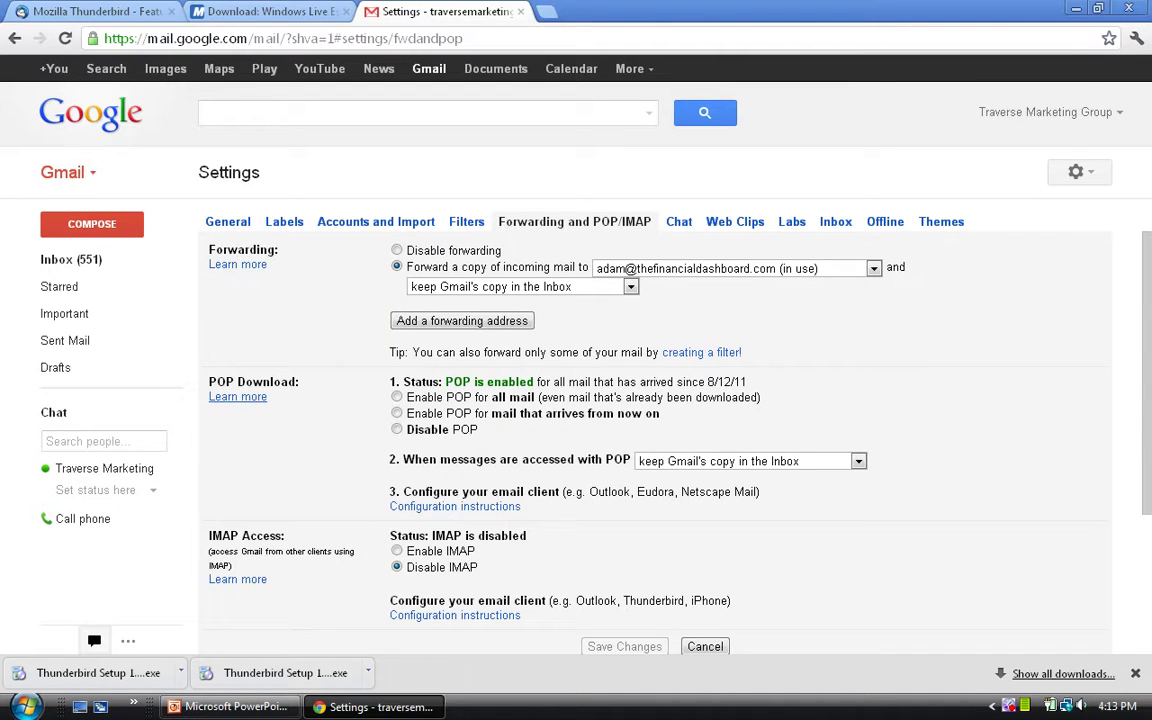
{"action": "left_click", "coordinate": [238, 397]}
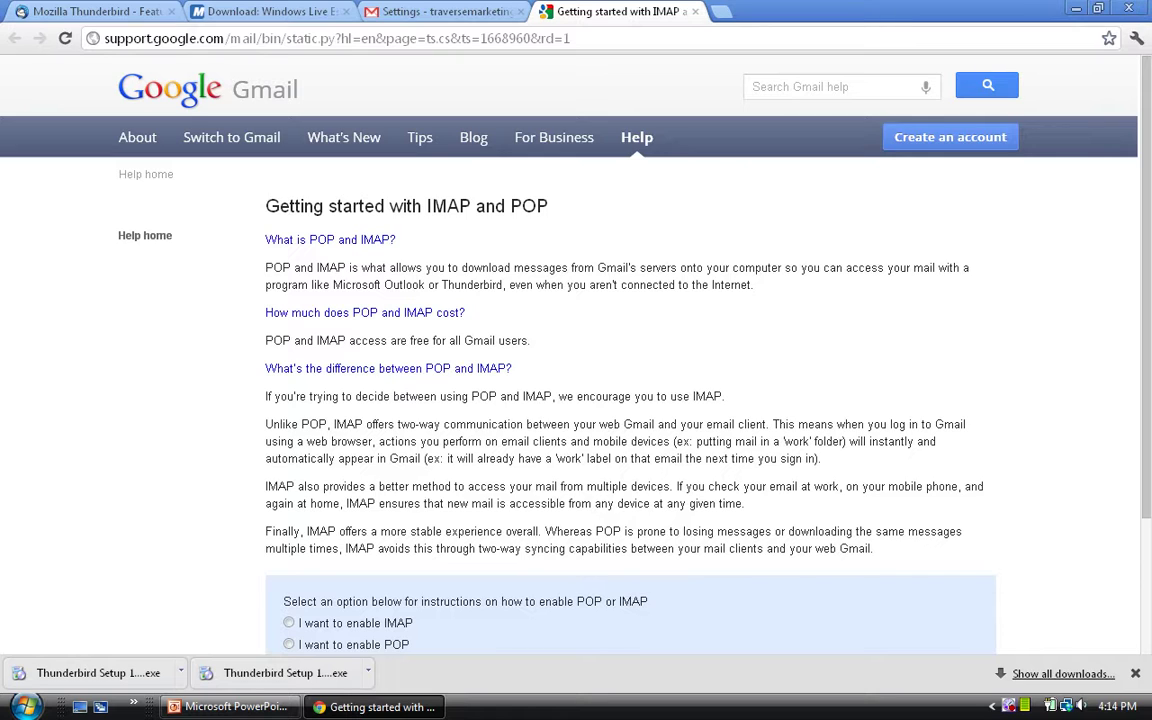
- Read the 'Getting started with IMAP and POP' guide, then return to the Gmail settings tab
{"action": "scroll", "coordinate": [576, 360], "scroll_direction": "down", "scroll_amount": 1}
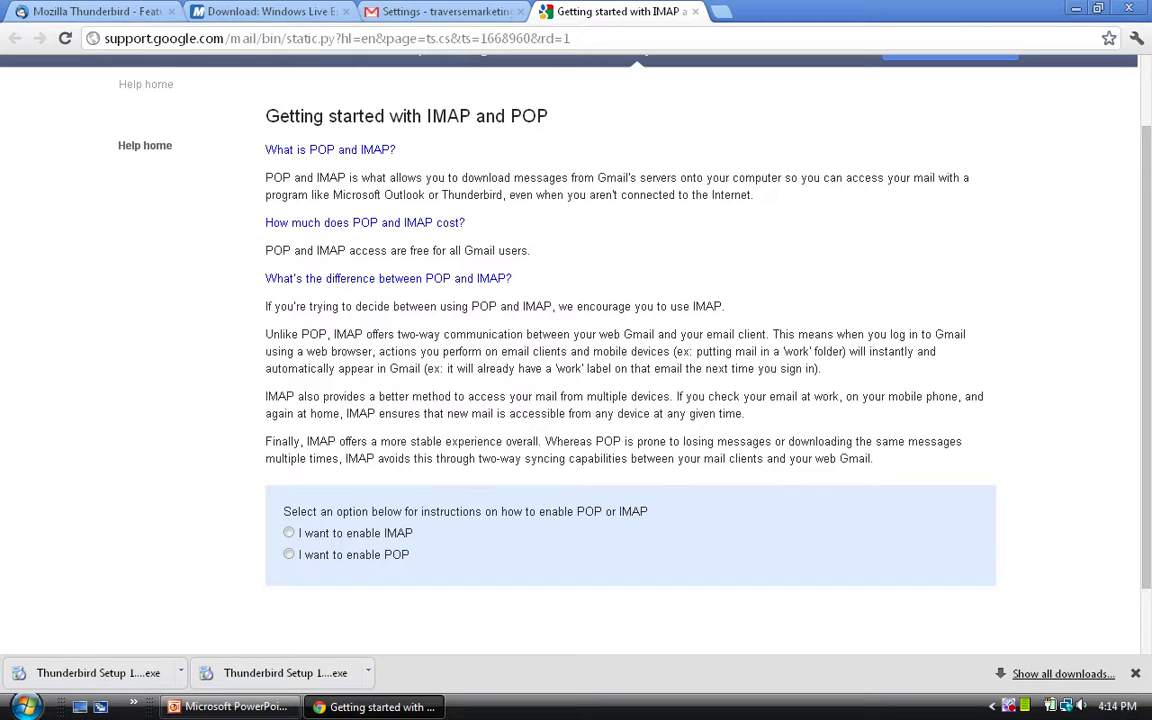
{"action": "scroll", "coordinate": [576, 360], "scroll_direction": "up", "scroll_amount": 2}
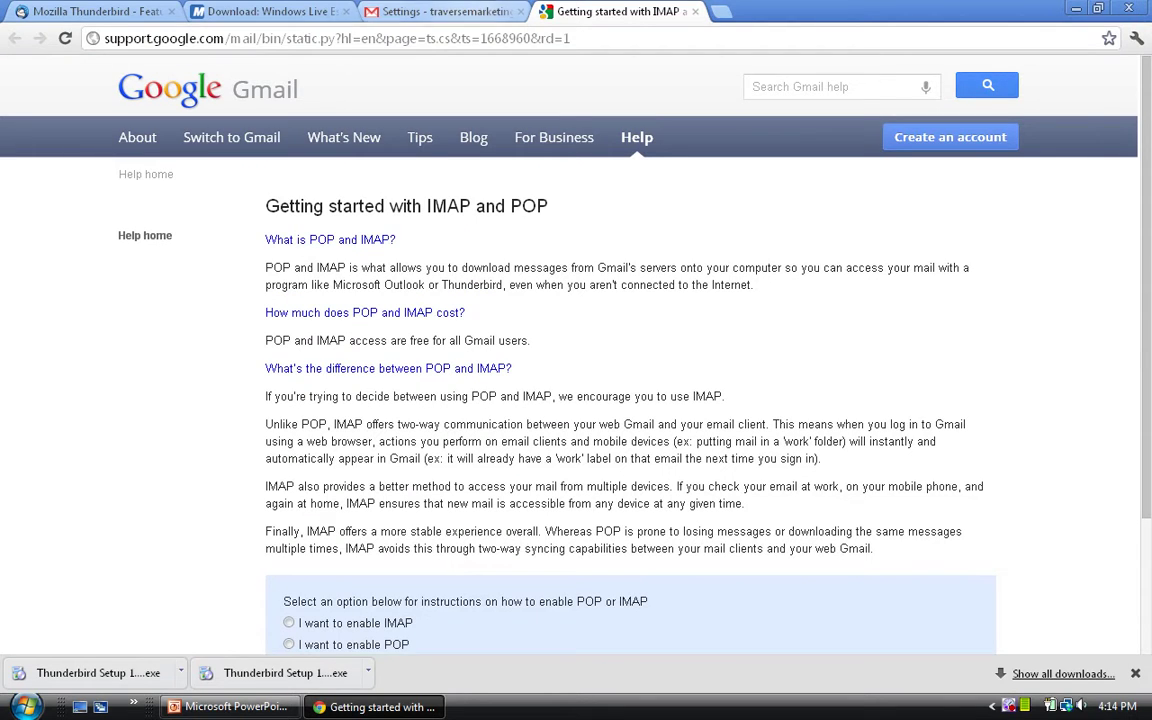
{"action": "key", "text": "ctrl+shift+Tab"}
{"action": "scroll", "coordinate": [83, 564], "scroll_direction": "down", "scroll_amount": 4}
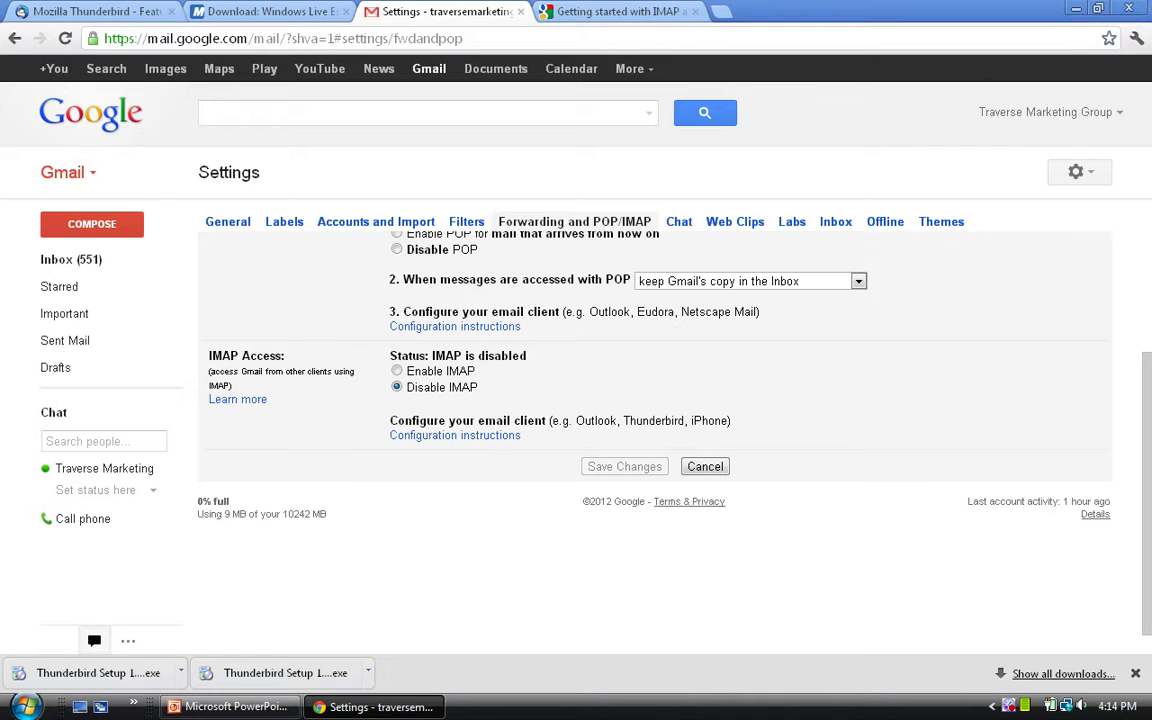
- Open and review the Supported IMAP client list, then show the desktop with Win+D
{"action": "left_click", "coordinate": [455, 435]}
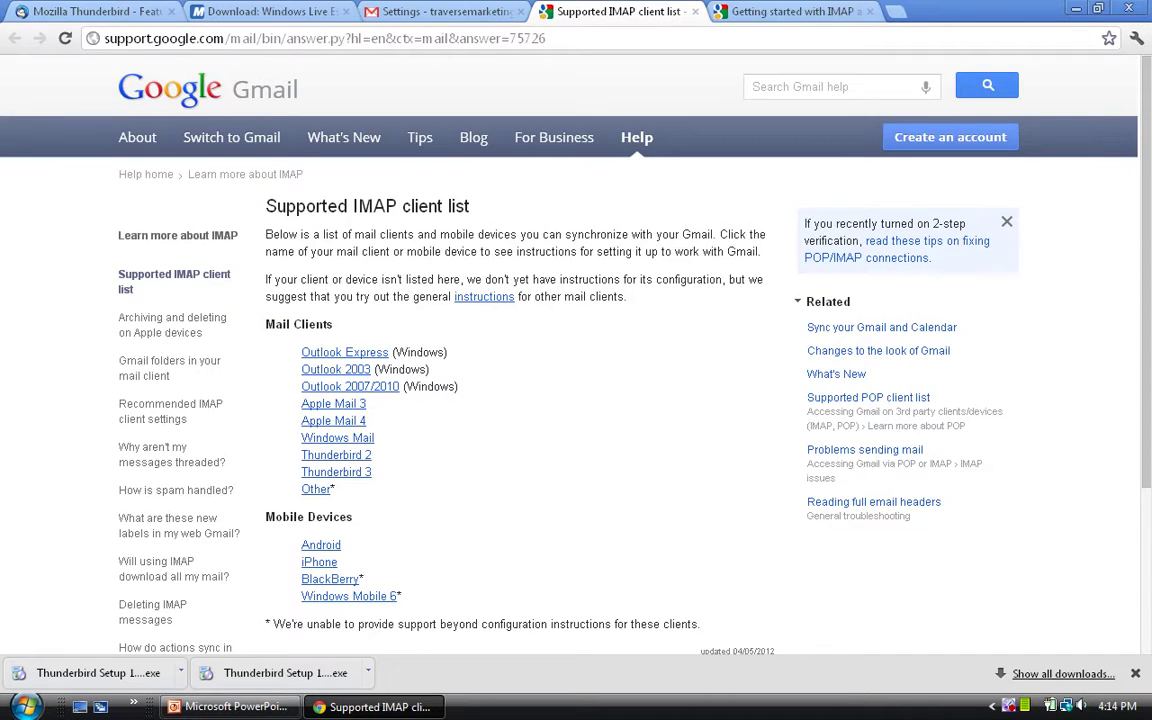
{"action": "scroll", "coordinate": [570, 350], "scroll_direction": "down", "scroll_amount": 2}
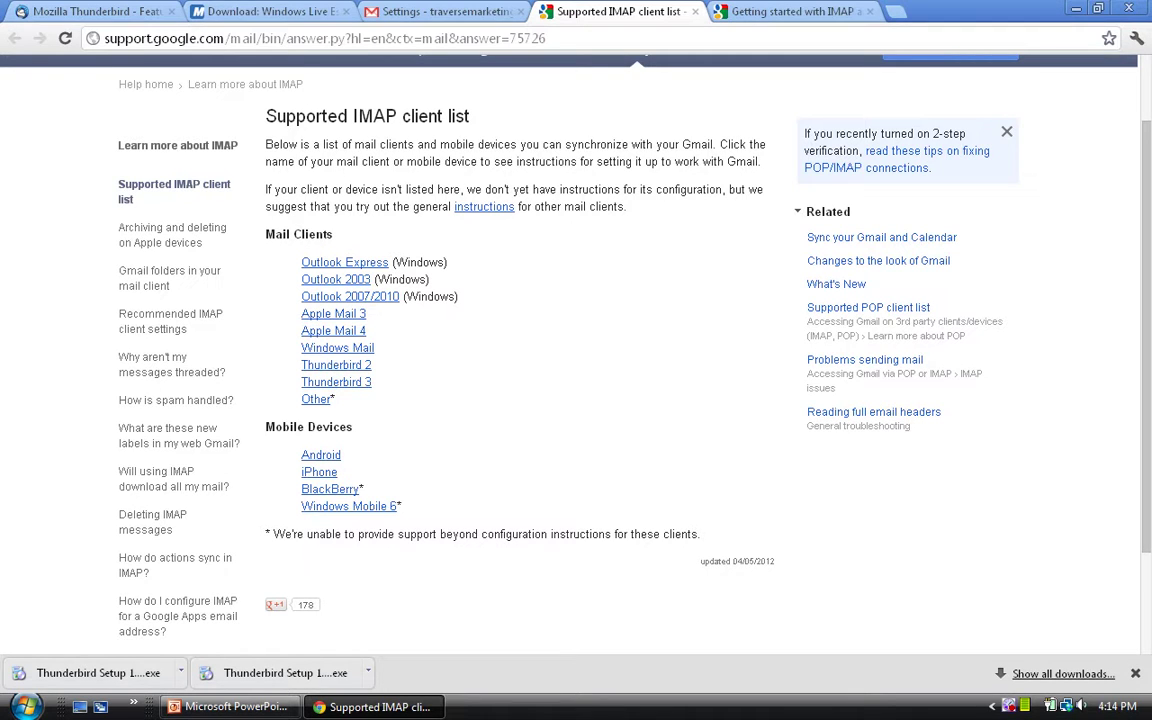
{"action": "scroll", "coordinate": [570, 350], "scroll_direction": "up", "scroll_amount": 2}
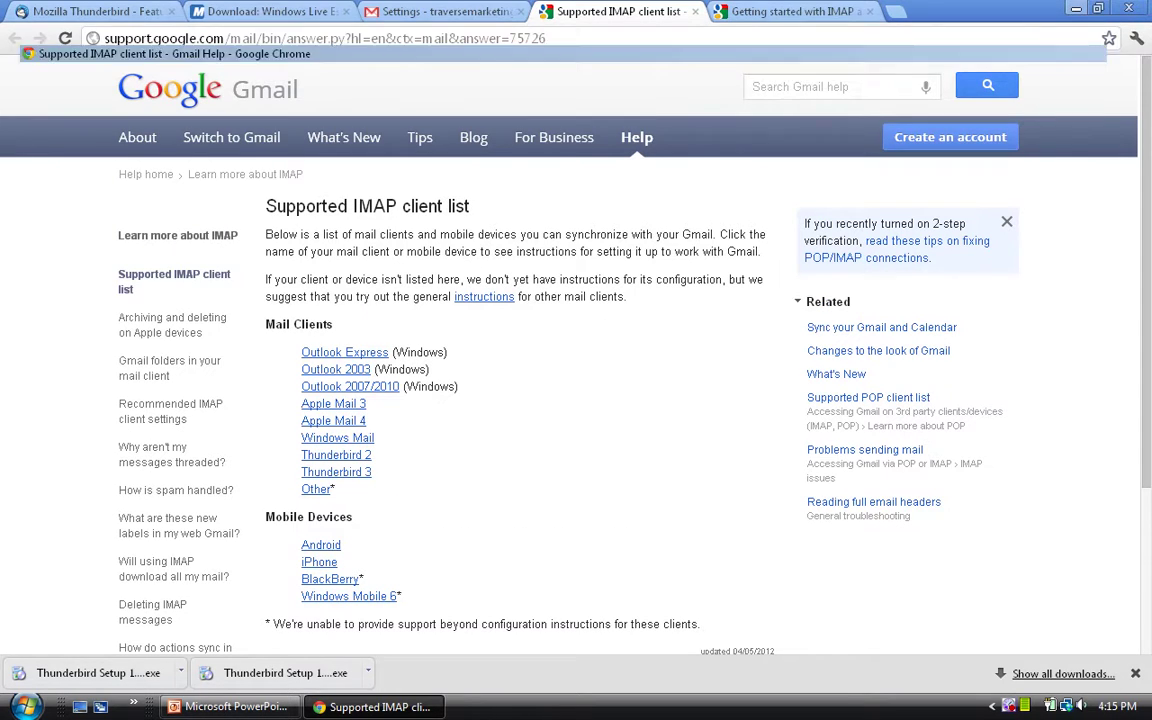
{"action": "key", "text": "super+d"}
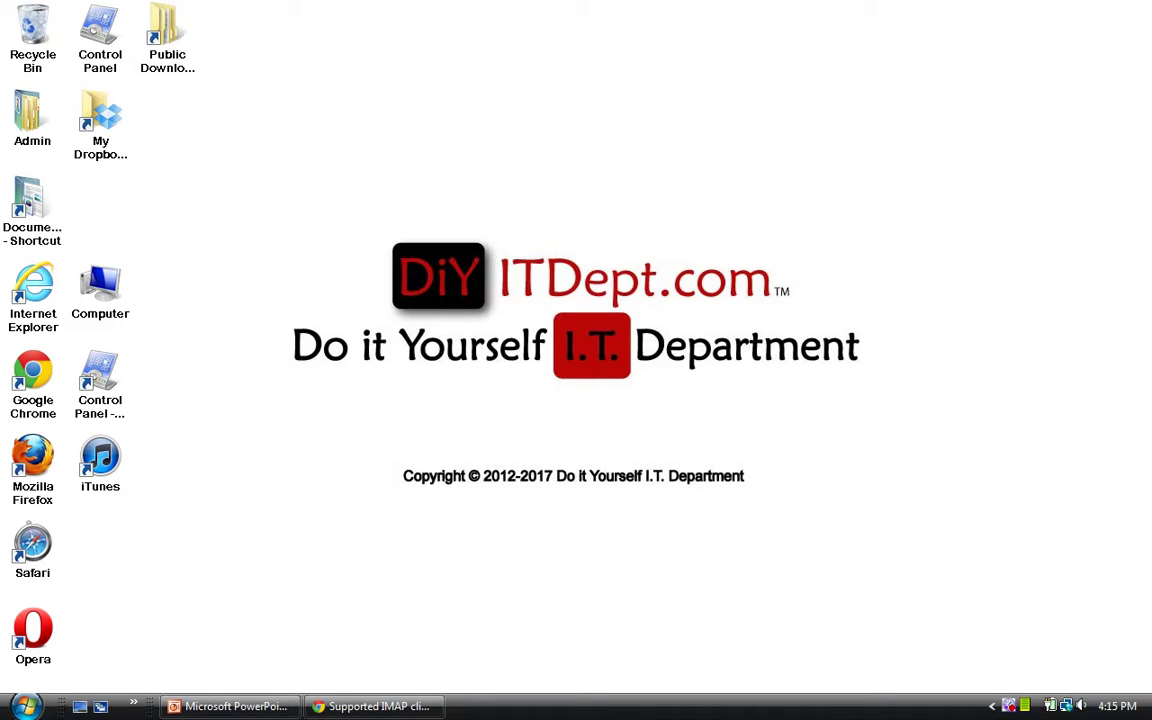